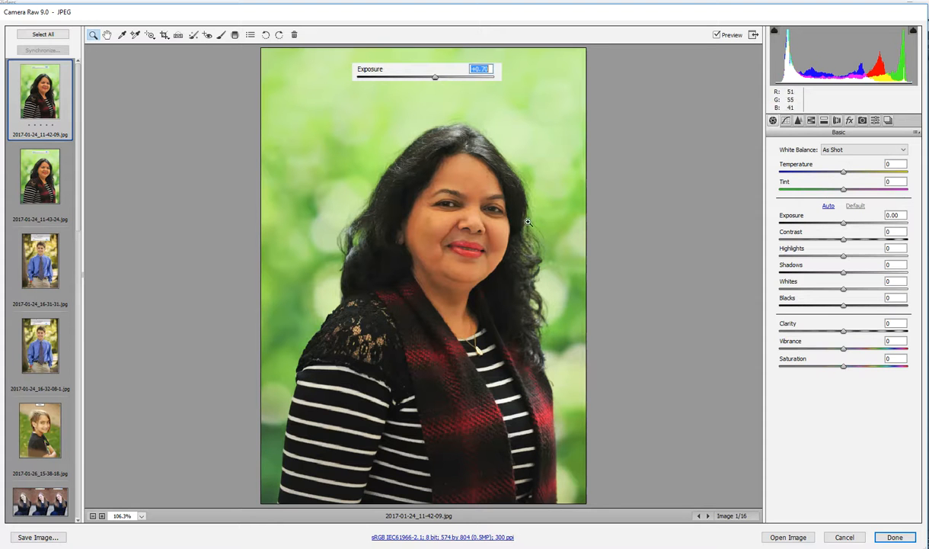
- Try lowering the first portrait's Exposure to -0.70 and -0.15, and reset it to 0
left_click_drag(844, 224, 834, 226)
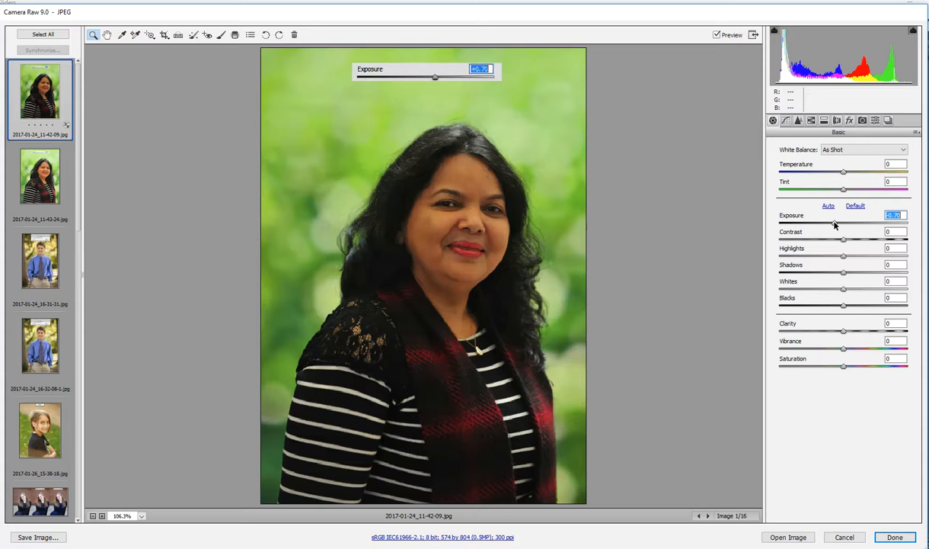
left_click_drag(835, 224, 842, 225)
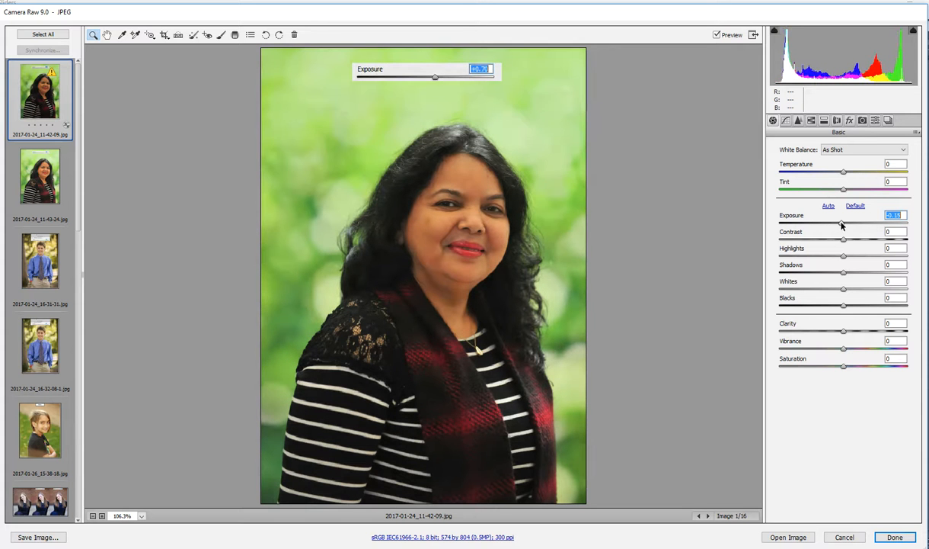
double_click(842, 224)
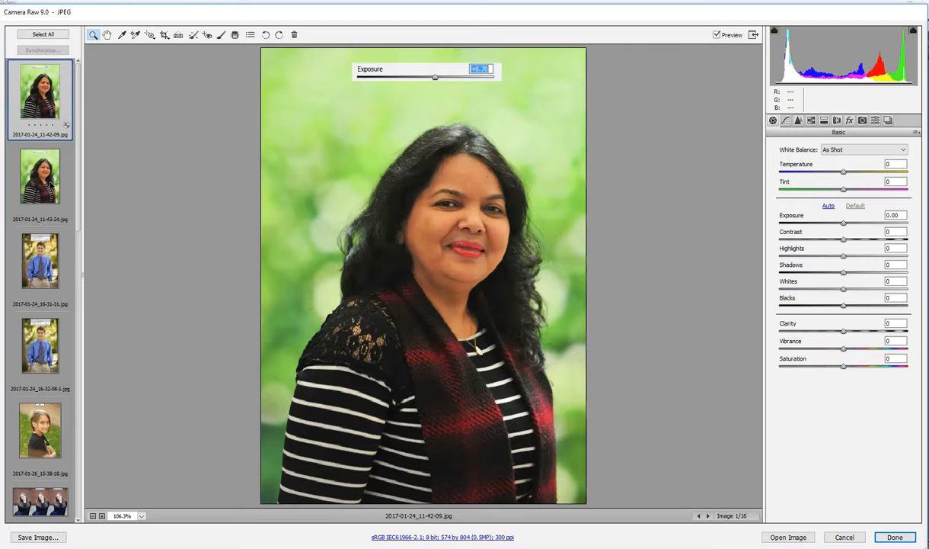
- Open 2017-01-24_11-43-24.jpg, try strongly darkening its Shadows, and reset the value to 0
left_click(40, 175)
left_click_drag(844, 273, 768, 276)
double_click(843, 274)
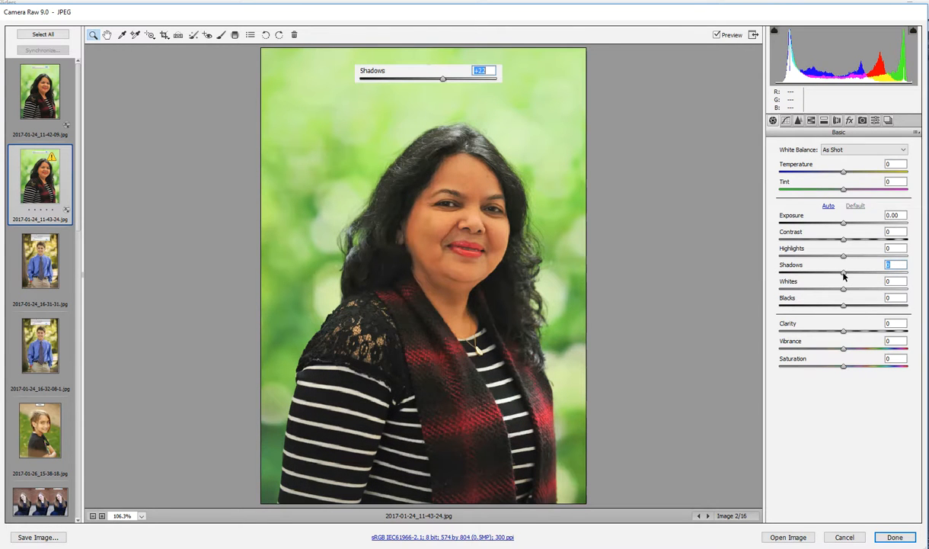
mouse_move(843, 224)
left_mouse_down()
mouse_move(894, 224)
mouse_move(822, 229)
mouse_move(844, 228)
left_mouse_up()
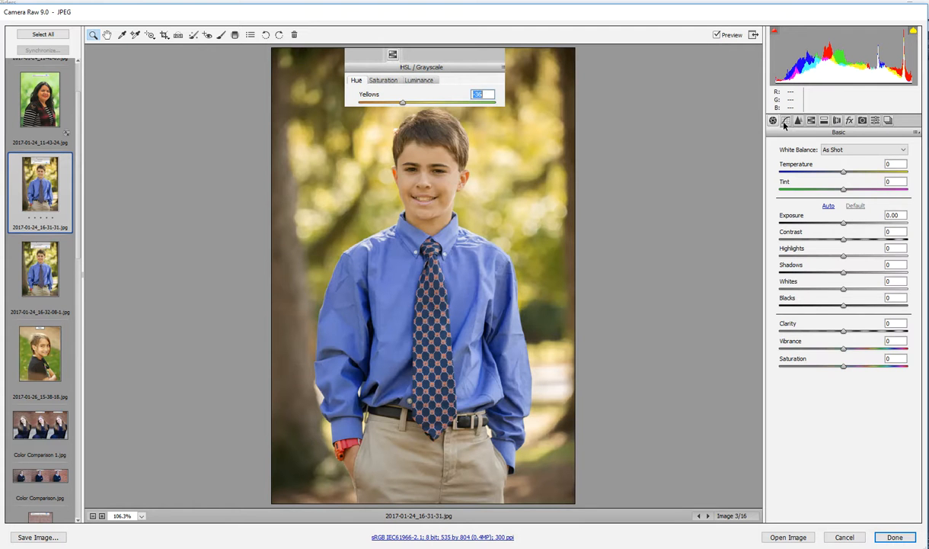
- Look through all the adjustment categories for the boy's portrait, from Tone Curve to Snapshots, and return to the Basic settings
left_click(787, 120)
left_click(798, 120)
left_click(811, 121)
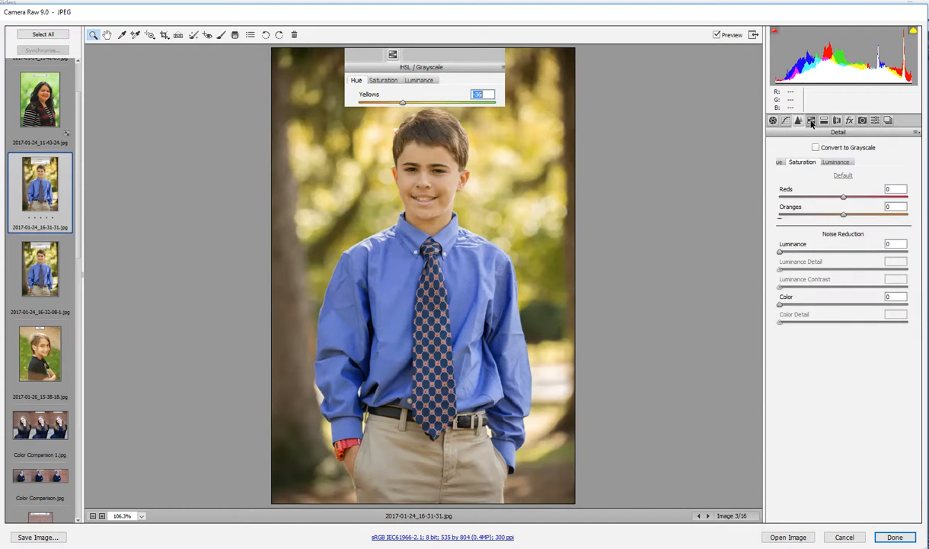
left_click(825, 121)
left_click(837, 120)
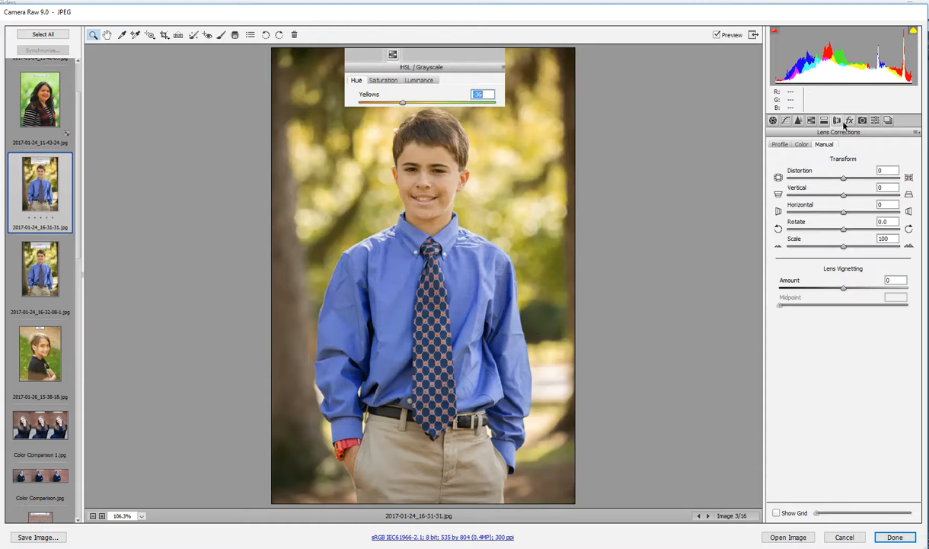
left_click(851, 120)
left_click(862, 120)
left_click(875, 120)
left_click(888, 120)
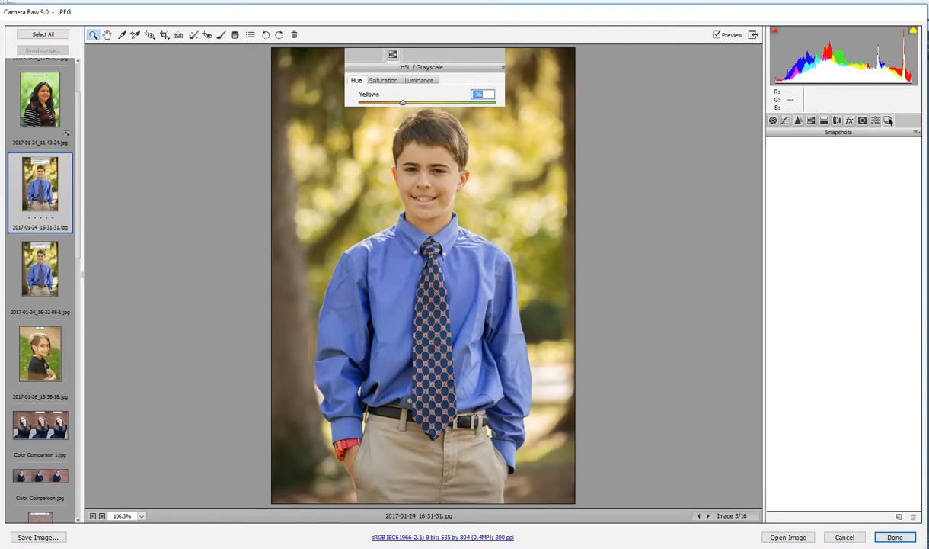
left_click(773, 121)
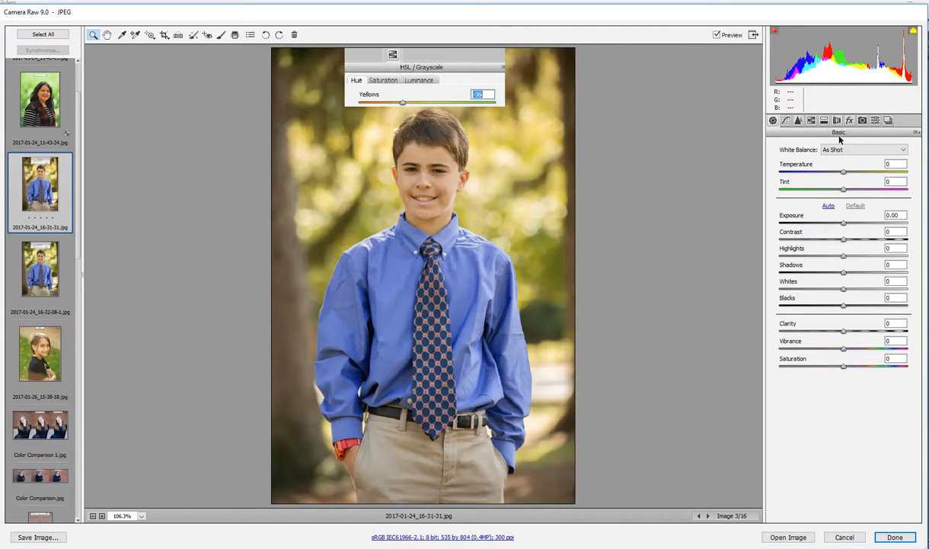
- Examine the Luminance, Saturation and Hue color sliders in the HSL / Grayscale settings
left_click(812, 122)
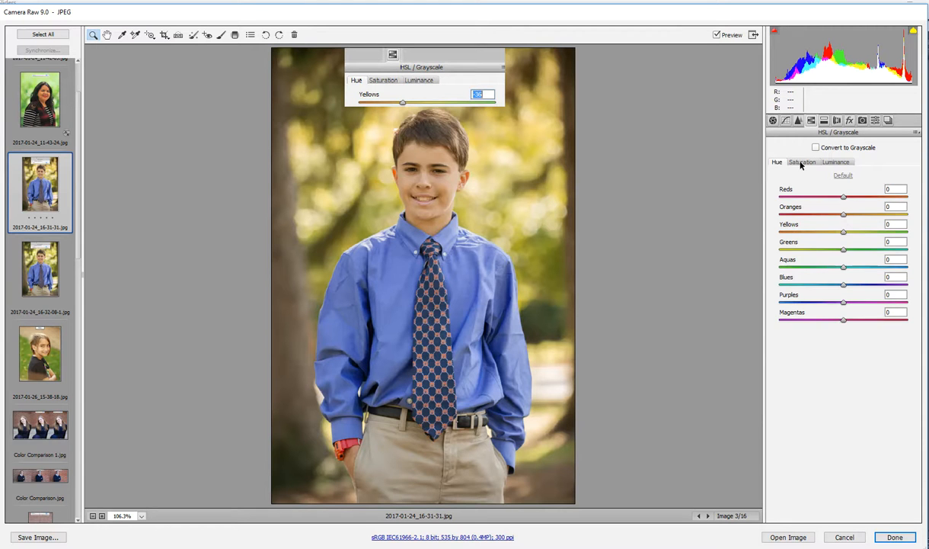
left_click(837, 163)
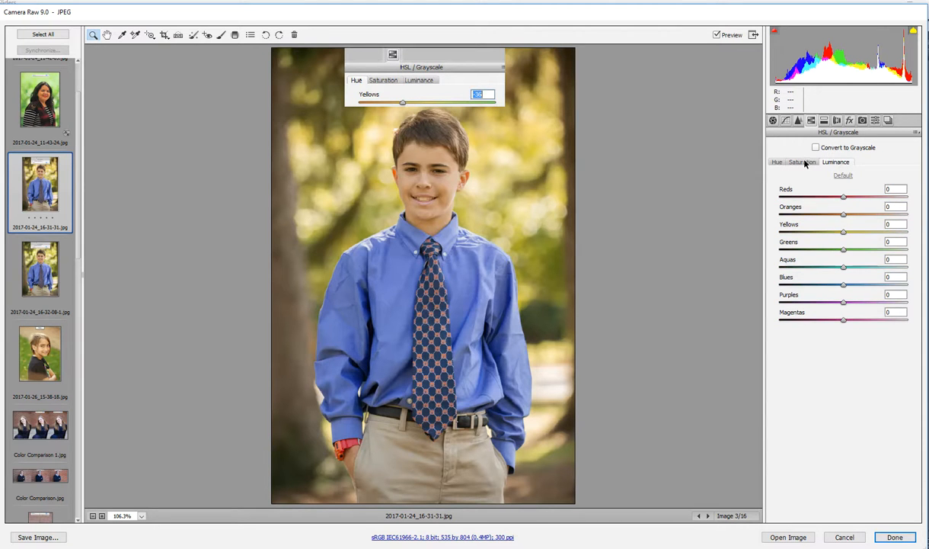
left_click(801, 162)
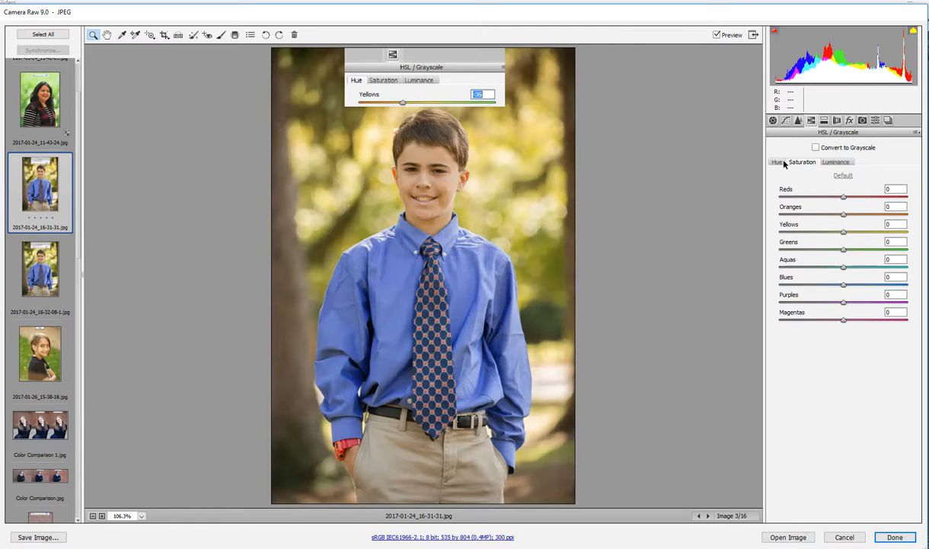
left_click(777, 163)
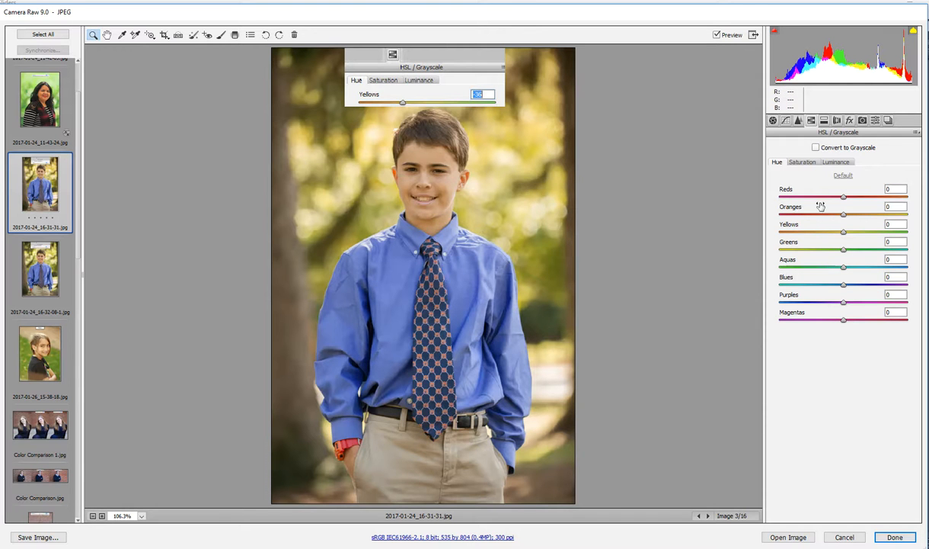
- Try shifting the Yellows hue to +34 on 2017-01-24_16-31-31.jpg, and bring it back to neutral
left_click(845, 233)
left_click_drag(845, 233, 866, 233)
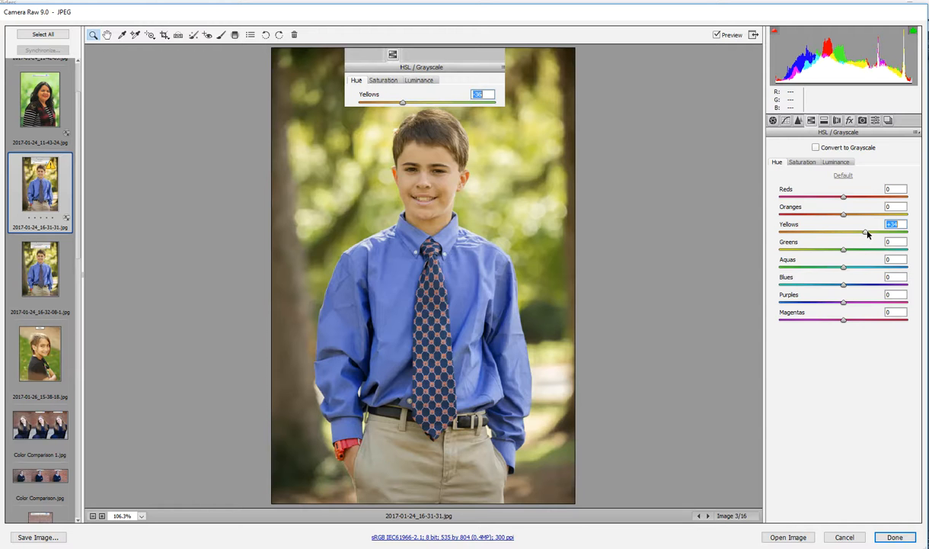
left_click_drag(867, 234, 845, 238)
- Open 2017-01-24_16-32-08-1.jpg, try shifting its Oranges hue, and bring it back to neutral
left_click(51, 273)
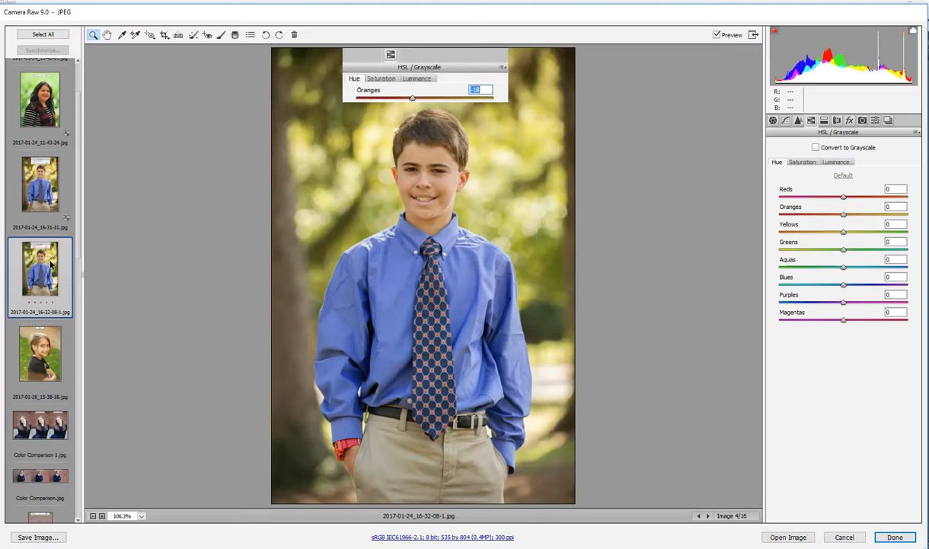
left_click(844, 217)
mouse_move(844, 216)
left_mouse_down()
mouse_move(798, 218)
mouse_move(904, 212)
mouse_move(775, 216)
mouse_move(886, 210)
mouse_move(833, 217)
mouse_move(844, 216)
left_mouse_up()
- View the glare example, and compare the Saturation and Vibrance effects in Color Comparison 1.jpg and Color Comparison.jpg
left_click(42, 345)
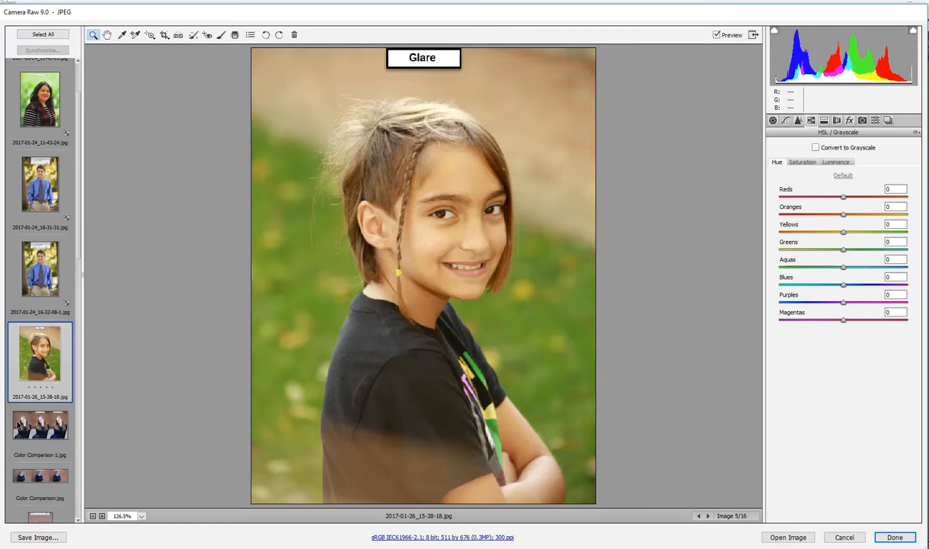
scroll(45, 341, "down", 4)
left_click(57, 209)
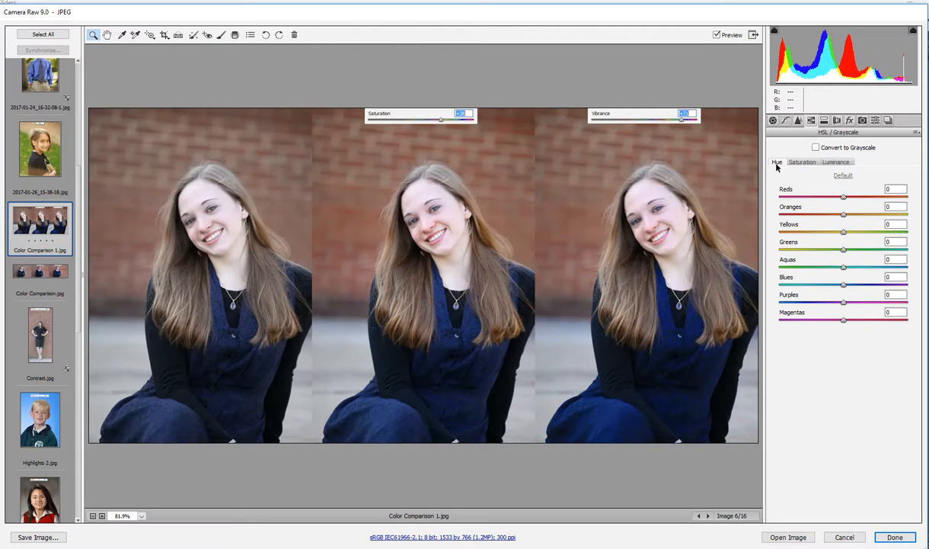
left_click(773, 120)
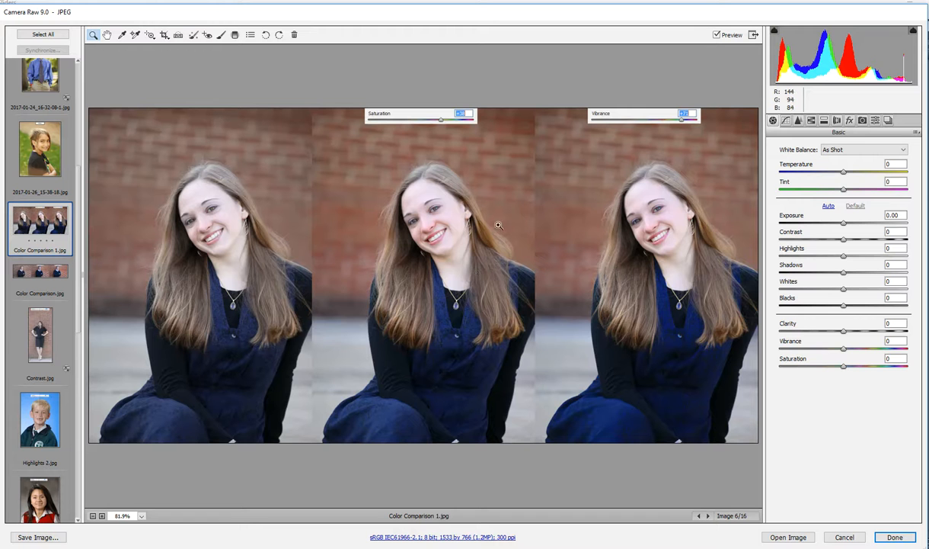
left_click_drag(843, 345, 843, 367)
left_click(40, 272)
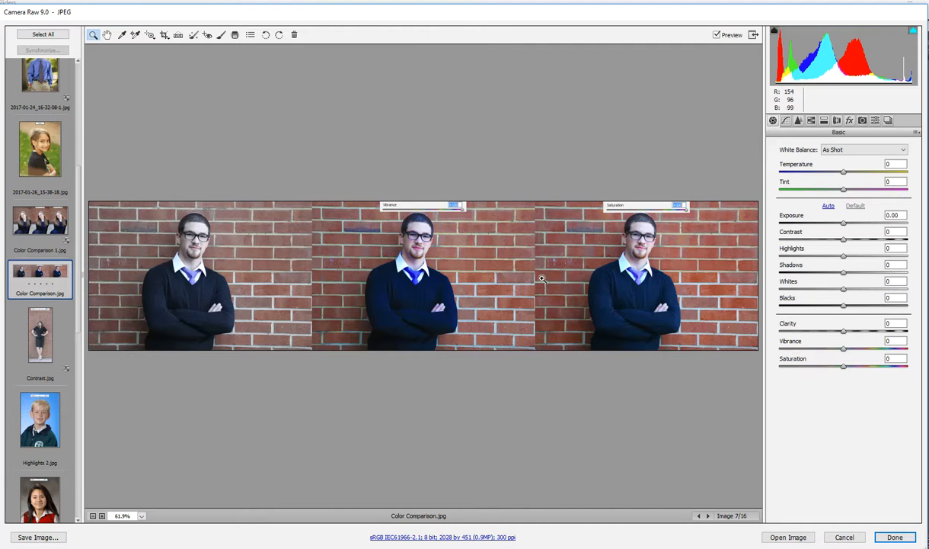
- Open Contrast.jpg, try adjusting its Contrast and Clarity, and bring both back to 0
left_click(40, 335)
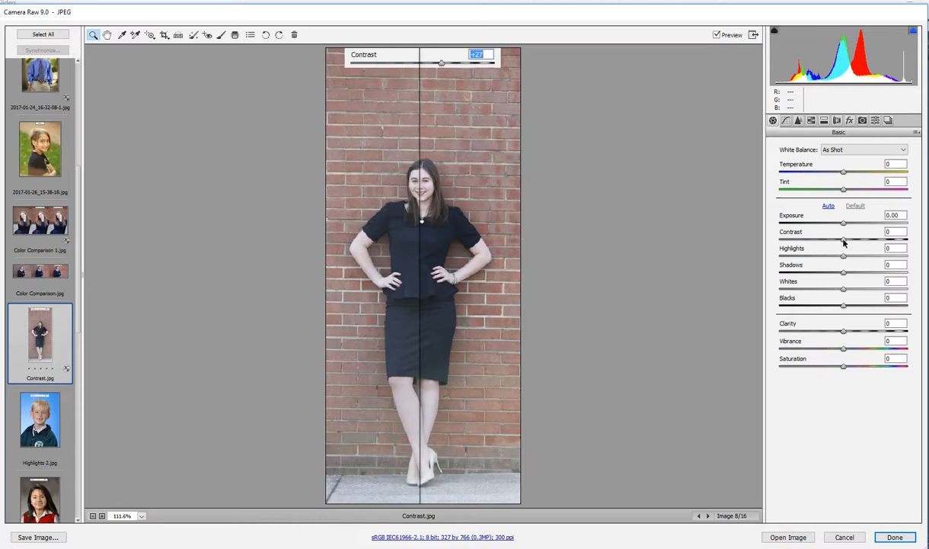
mouse_move(843, 241)
left_mouse_down()
mouse_move(911, 241)
mouse_move(766, 241)
mouse_move(876, 240)
mouse_move(799, 241)
mouse_move(843, 243)
left_mouse_up()
mouse_move(846, 332)
left_mouse_down()
mouse_move(862, 332)
mouse_move(777, 335)
mouse_move(918, 333)
mouse_move(846, 334)
left_mouse_up()
- Open Highlights 2.jpg, try raising its Highlights to +19, and reset the value to 0
scroll(60, 337, "down", 3)
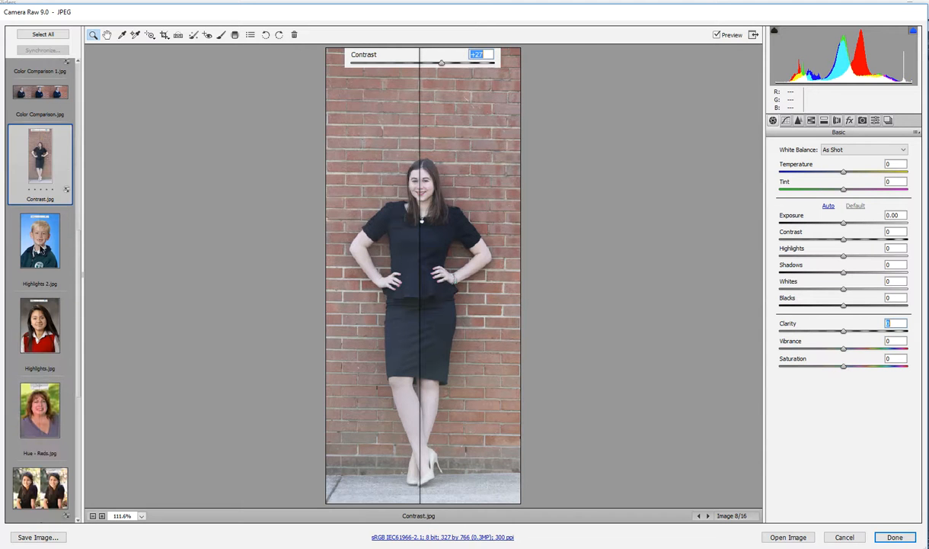
left_click(38, 235)
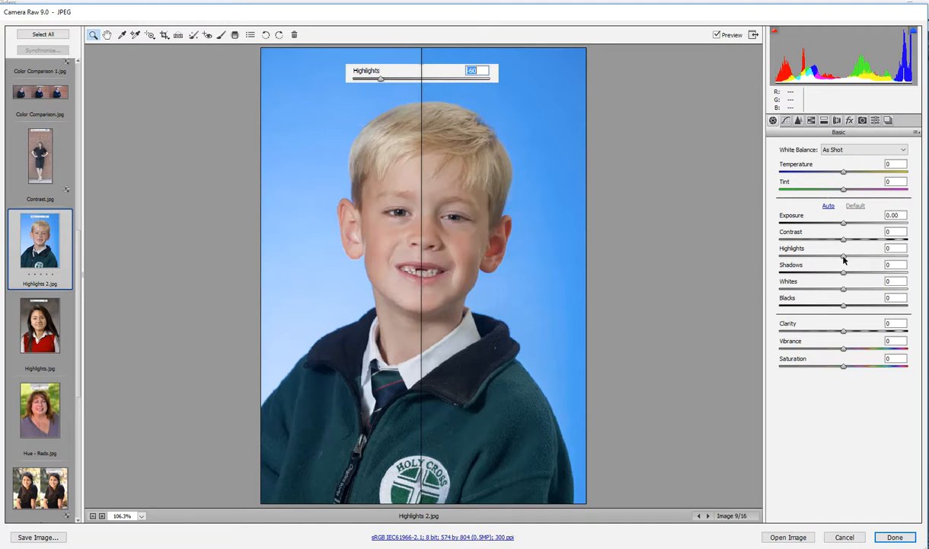
mouse_move(844, 256)
left_mouse_down()
mouse_move(807, 259)
mouse_move(908, 259)
mouse_move(755, 266)
mouse_move(907, 262)
mouse_move(856, 263)
left_mouse_up()
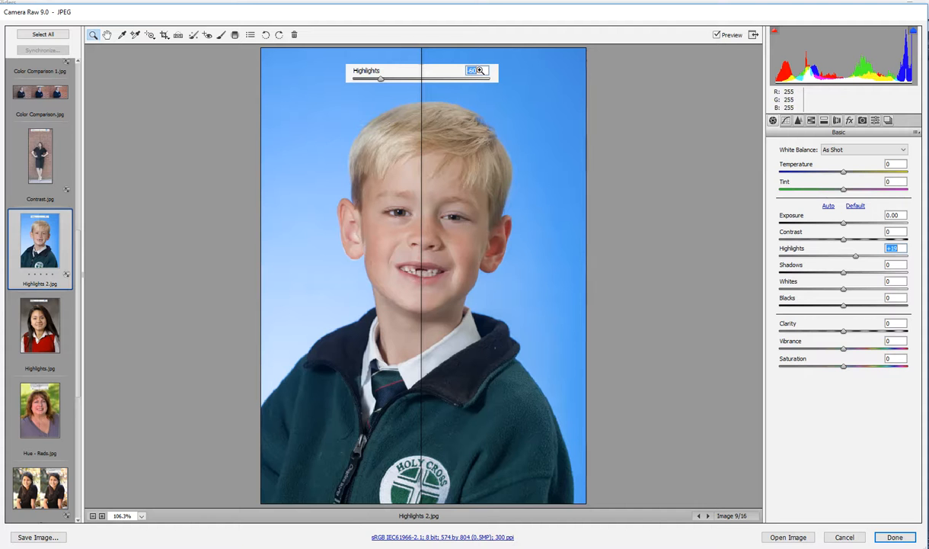
left_click(846, 256)
double_click(845, 257)
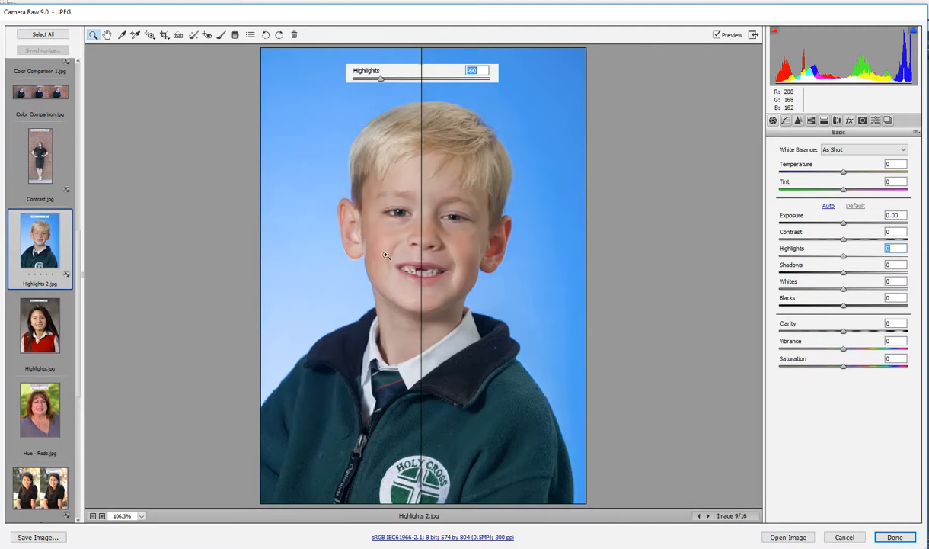
- Open Highlights.jpg, try adjusting its Shadows and Highlights, and reset both values to 0
scroll(57, 245, "down", 3)
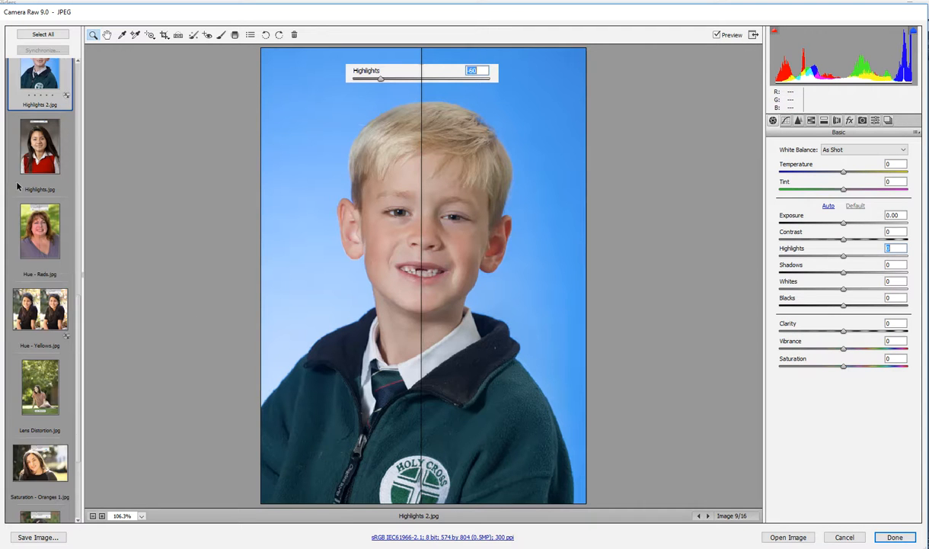
left_click(39, 147)
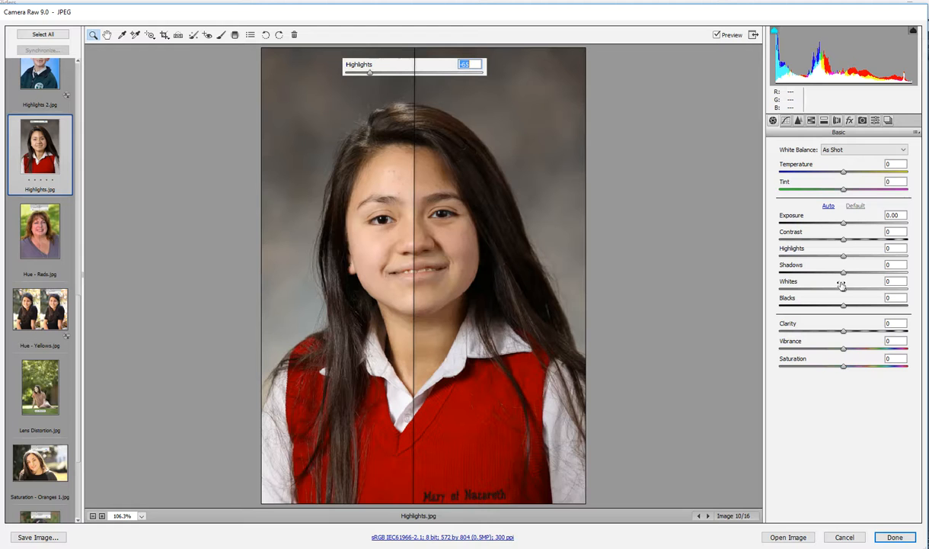
left_click_drag(844, 273, 859, 273)
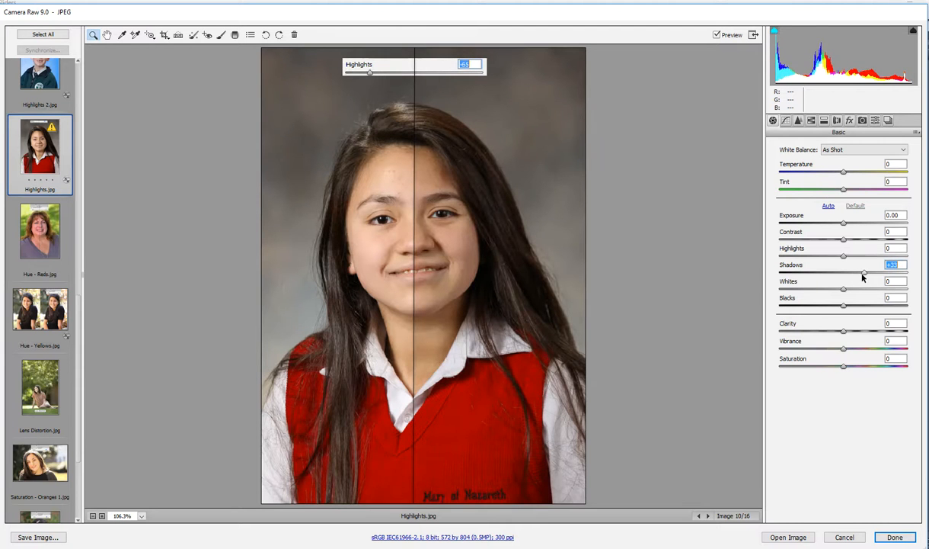
left_click_drag(860, 274, 843, 263)
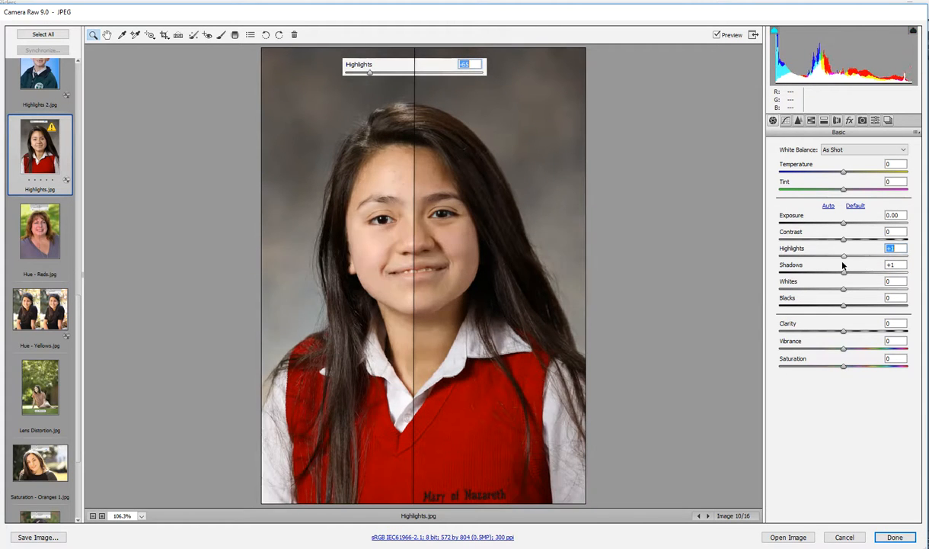
type("0")
left_click(899, 265)
type("0")
key("BackSpace")
- Open Hue - Reds.jpg, try shifting its Reds hue toward orange, and bring it back to neutral
left_click(52, 222)
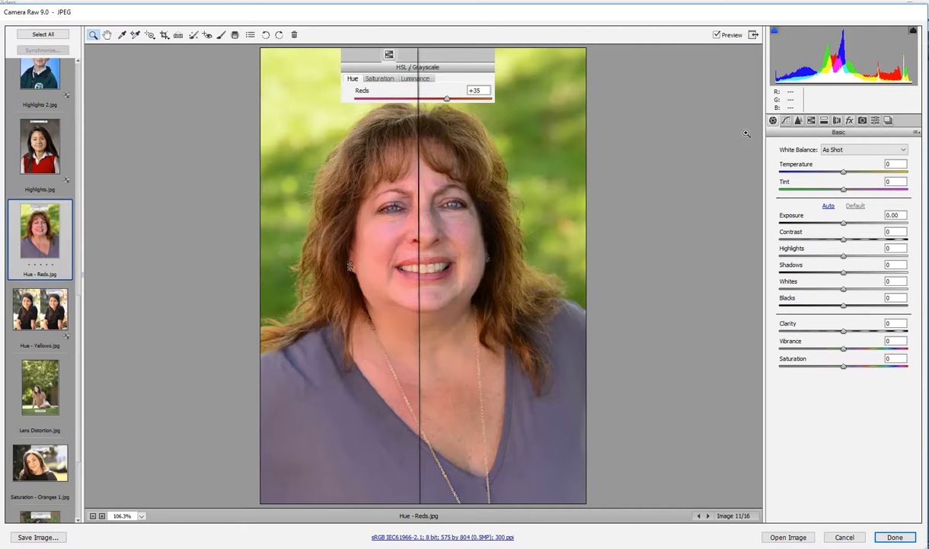
left_click(811, 122)
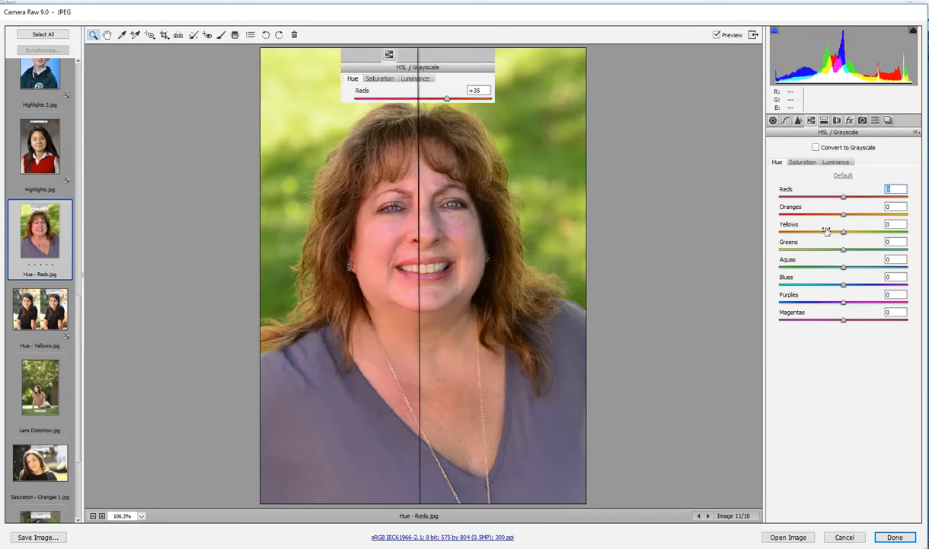
left_click_drag(847, 197, 866, 203)
left_click_drag(867, 201, 843, 202)
- Open Hue - Yellows.jpg, try its Yellows hue at -100 and +100, and bring it back to +1
left_click(47, 309)
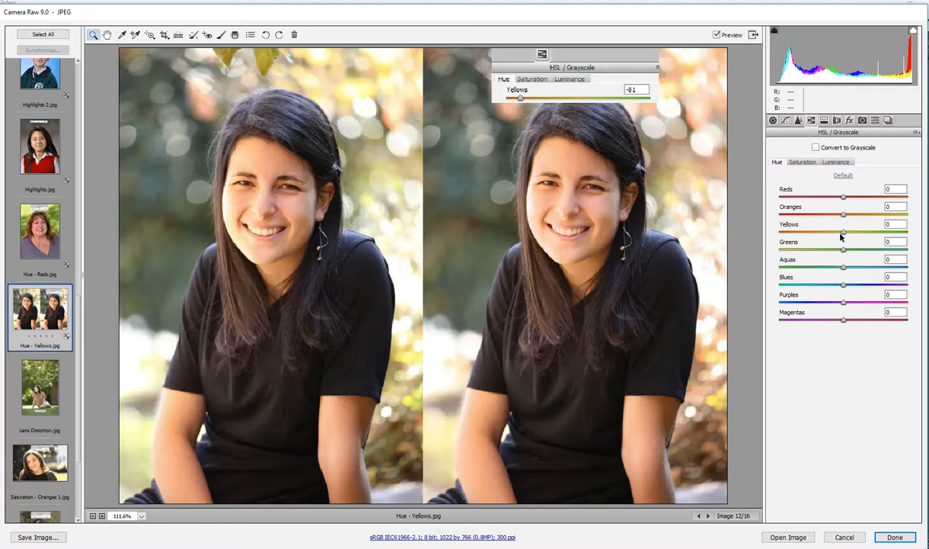
mouse_move(843, 234)
left_mouse_down()
mouse_move(779, 238)
mouse_move(843, 236)
left_mouse_up()
left_click_drag(843, 234, 785, 234)
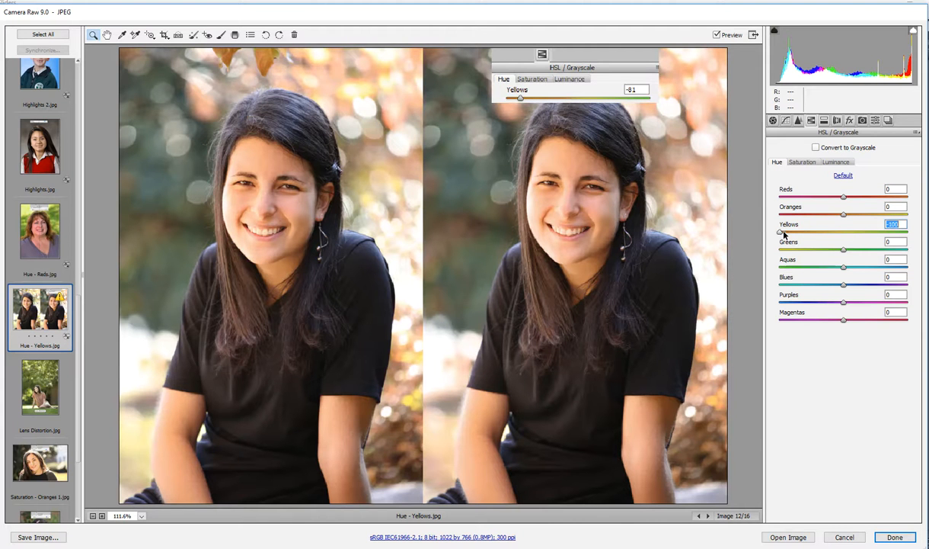
double_click(782, 232)
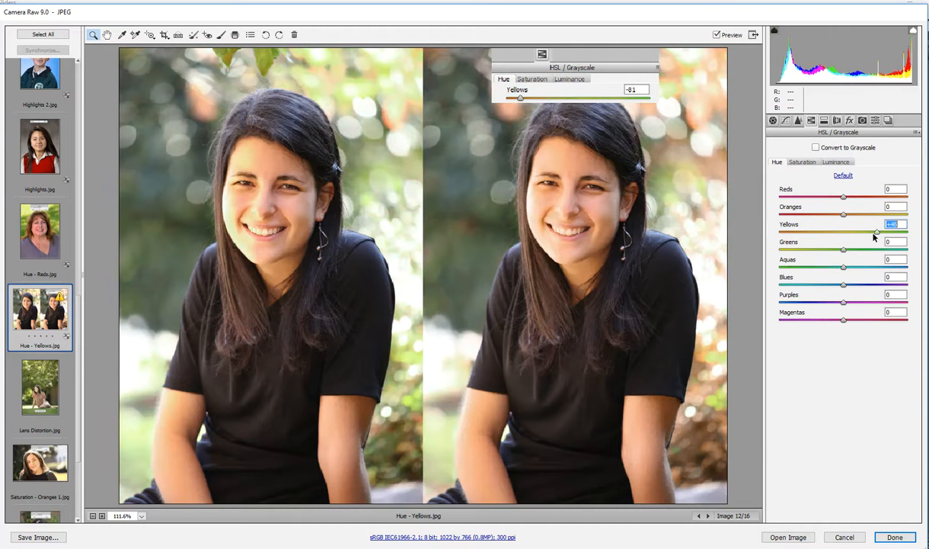
left_click_drag(844, 233, 911, 237)
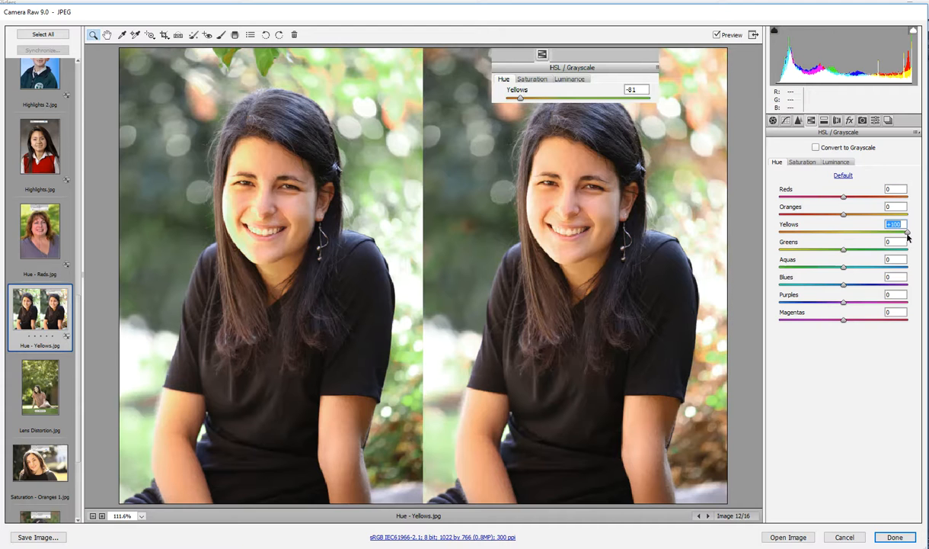
left_click_drag(907, 234, 844, 234)
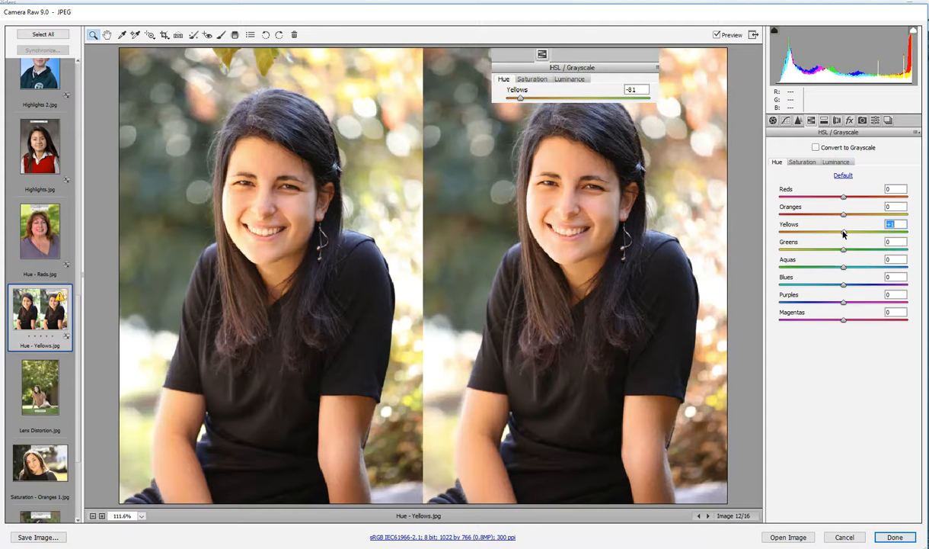
- Try shifting the Yellows hue of Hue - Yellows.jpg toward orange and return it to 0
left_click_drag(844, 232, 809, 234)
left_click_drag(809, 233, 845, 234)
- Open Saturation - Oranges.jpg and try its Oranges saturation at +32 and slightly below zero
scroll(43, 389, "down", 4)
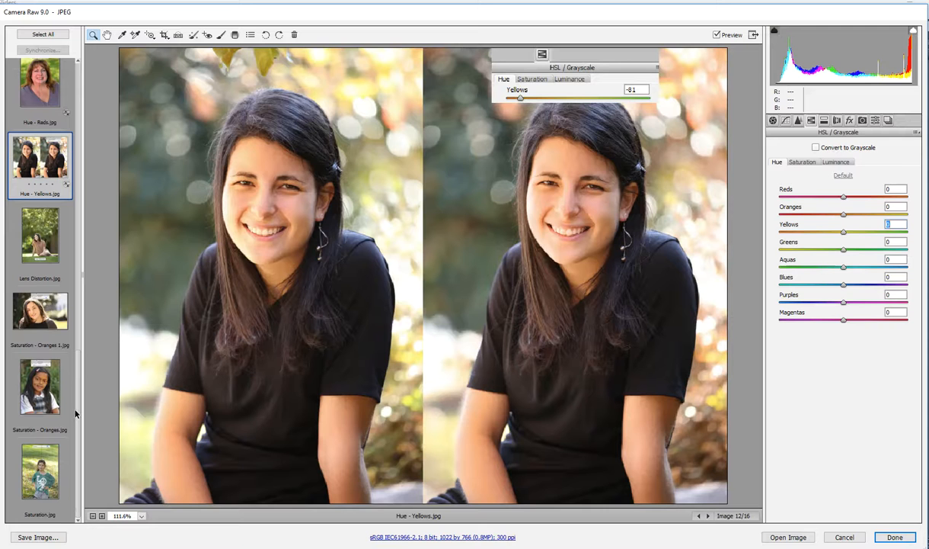
left_click(42, 370)
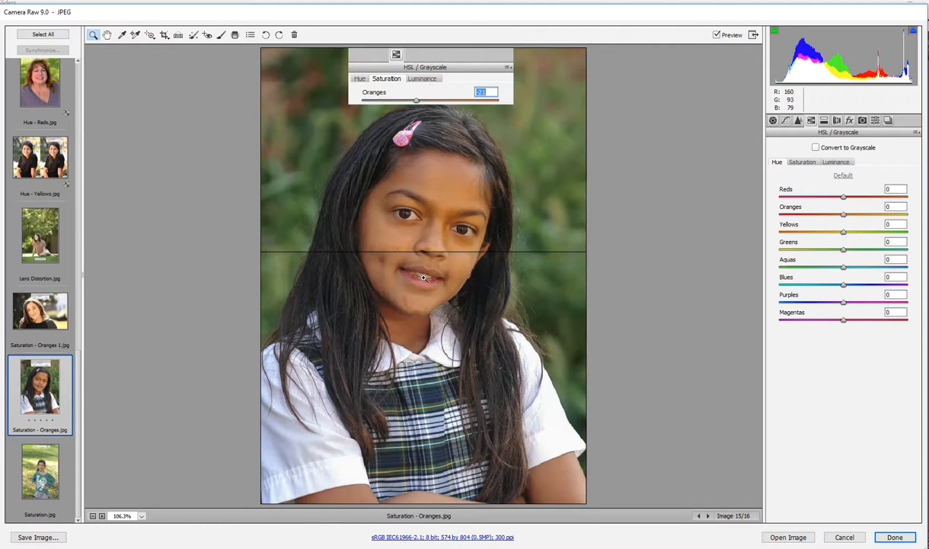
left_click(804, 164)
left_click_drag(844, 215, 863, 215)
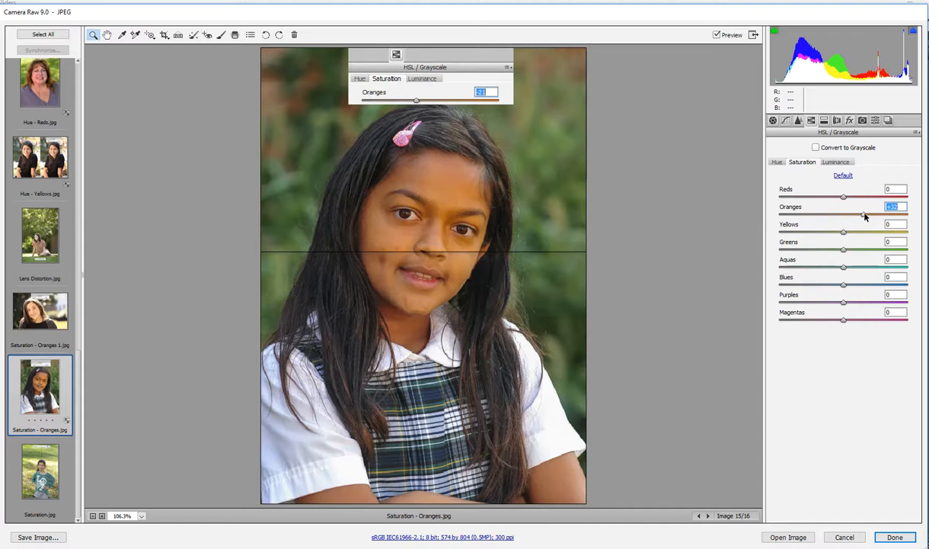
left_click_drag(865, 217, 838, 219)
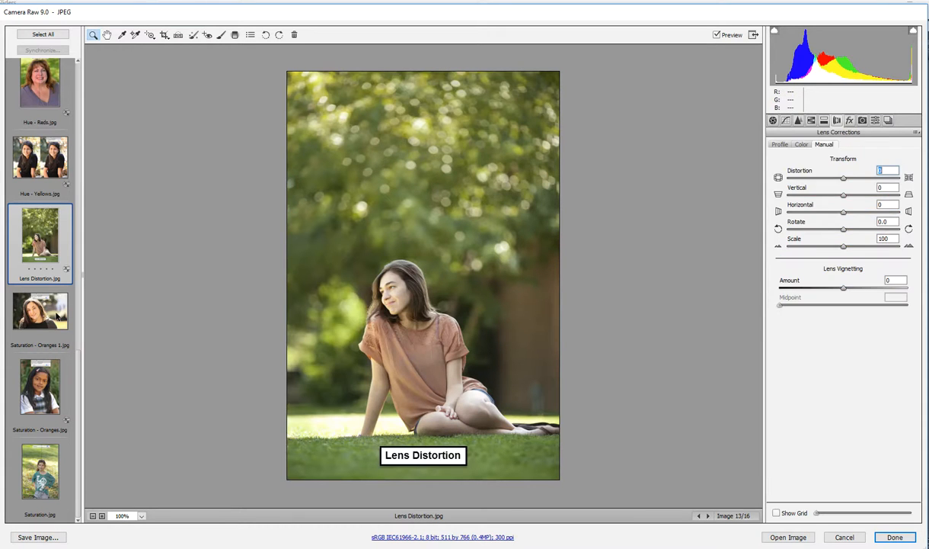
- Examine Saturation - Oranges 1.jpg, and open Saturation.jpg with its Basic adjustments showing
left_click(56, 323)
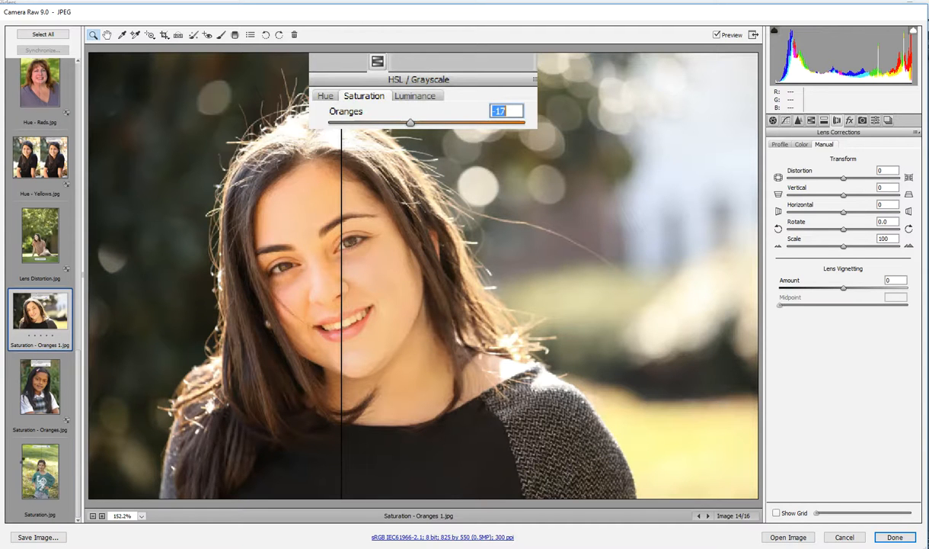
left_click(27, 463)
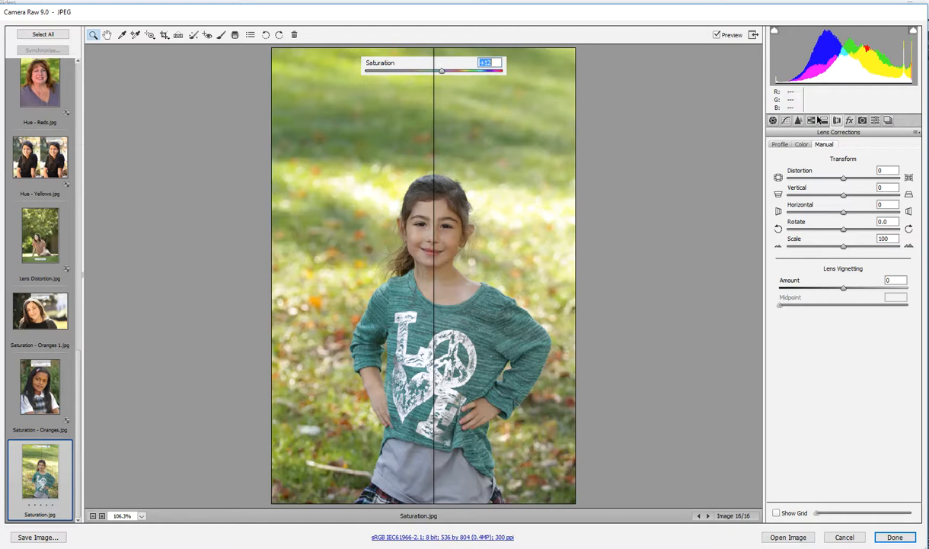
left_click(772, 120)
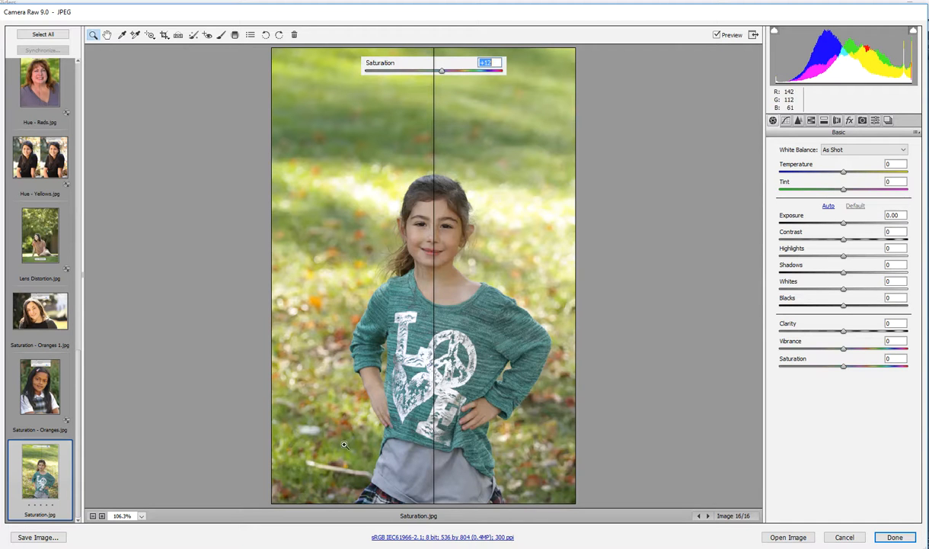
- Try adjusting the overall Saturation of Saturation.jpg, reset it to 0, and cancel out of Camera Raw without applying the edits
mouse_move(843, 370)
left_mouse_down()
mouse_move(788, 370)
mouse_move(844, 371)
left_mouse_up()
double_click(845, 365)
left_click(847, 540)
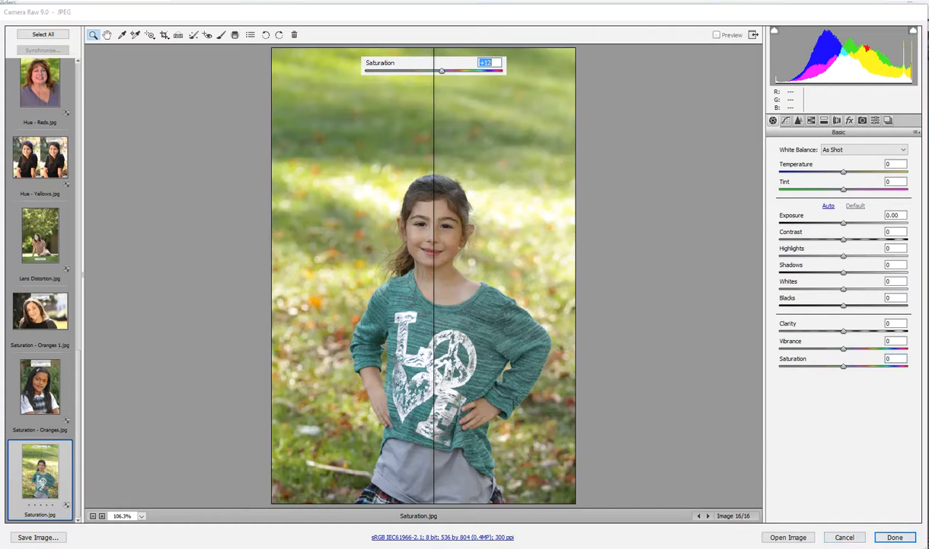